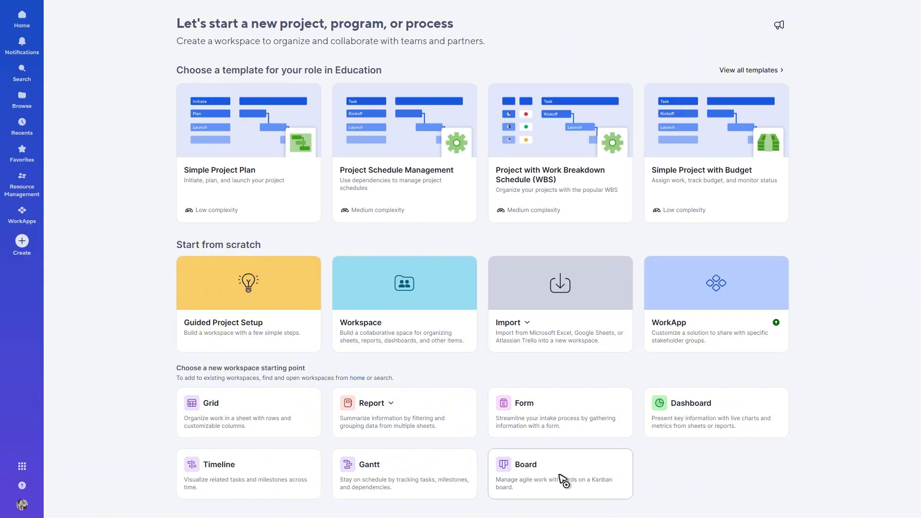
- Open the existing workspace from the list of all workspaces and add a new sheet with Board as its starting view
left_click(22, 18)
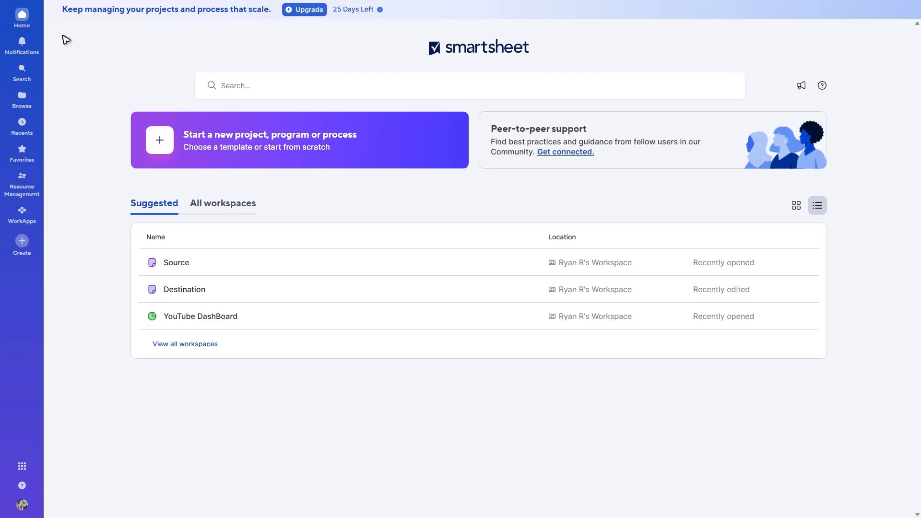
left_click(228, 211)
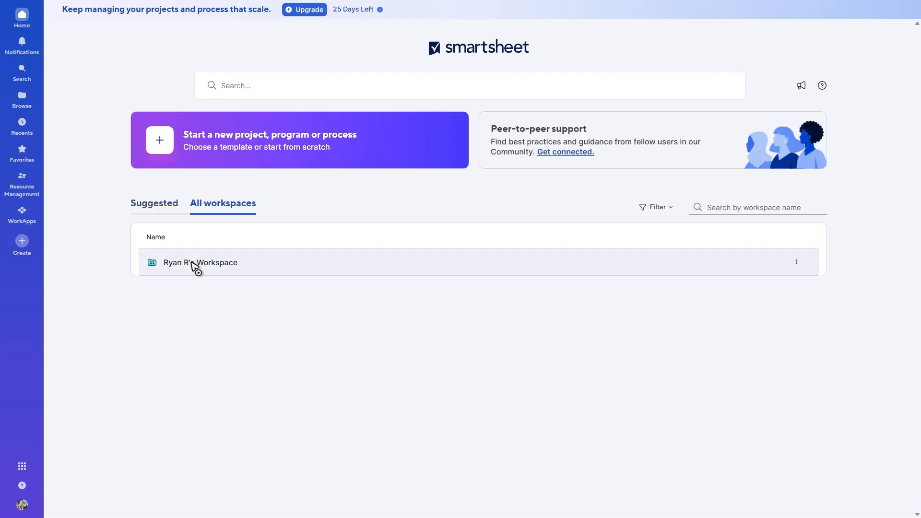
left_click(194, 264)
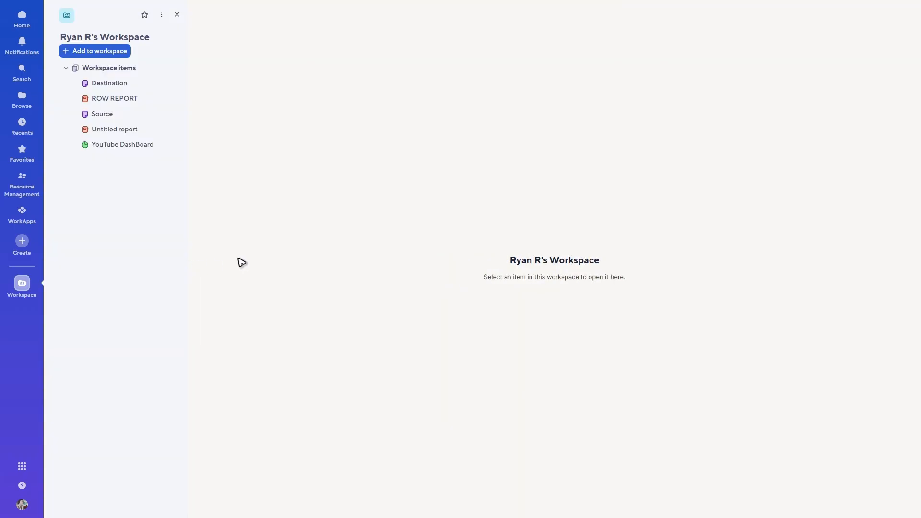
left_click(110, 53)
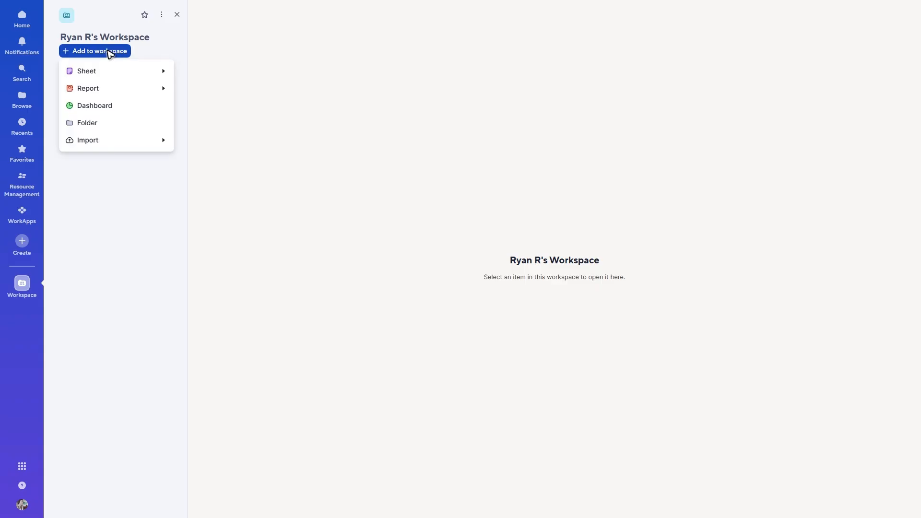
mouse_move(128, 79)
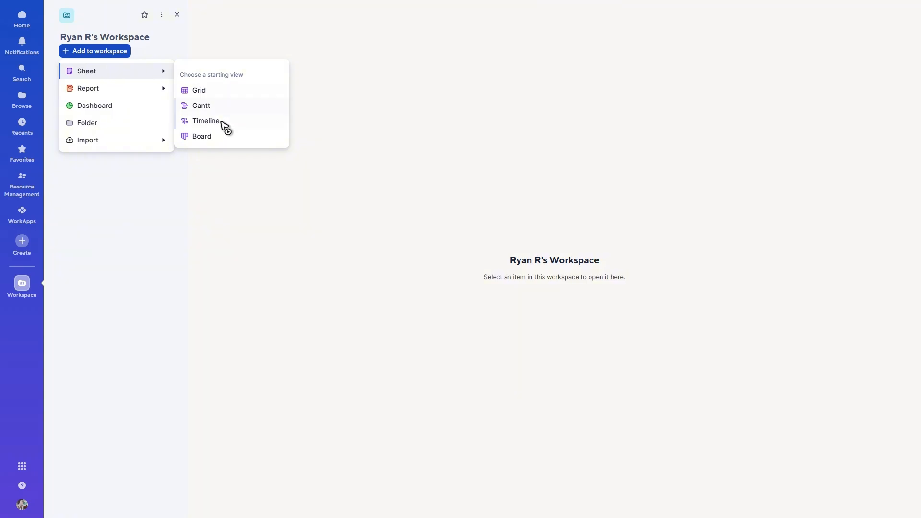
left_click(217, 136)
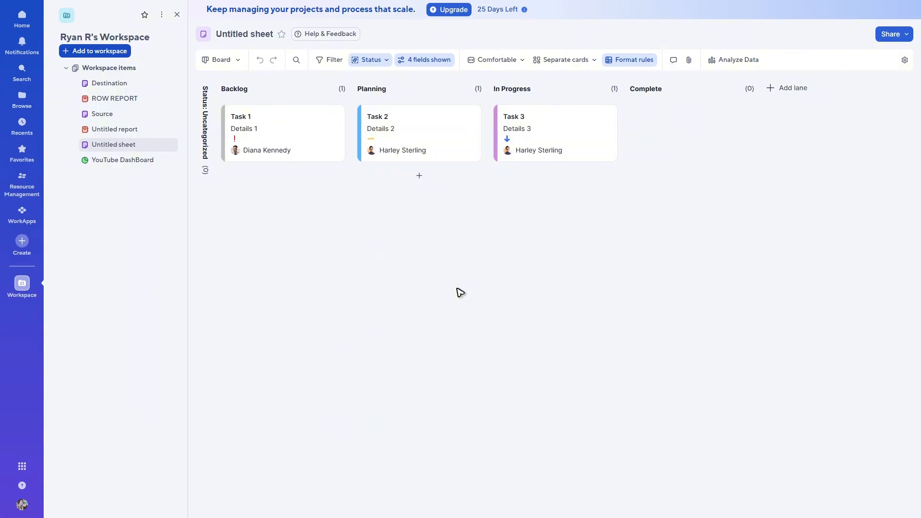
- Add a new lane named Trash after the Complete lane
left_click(789, 89)
type("Trash")
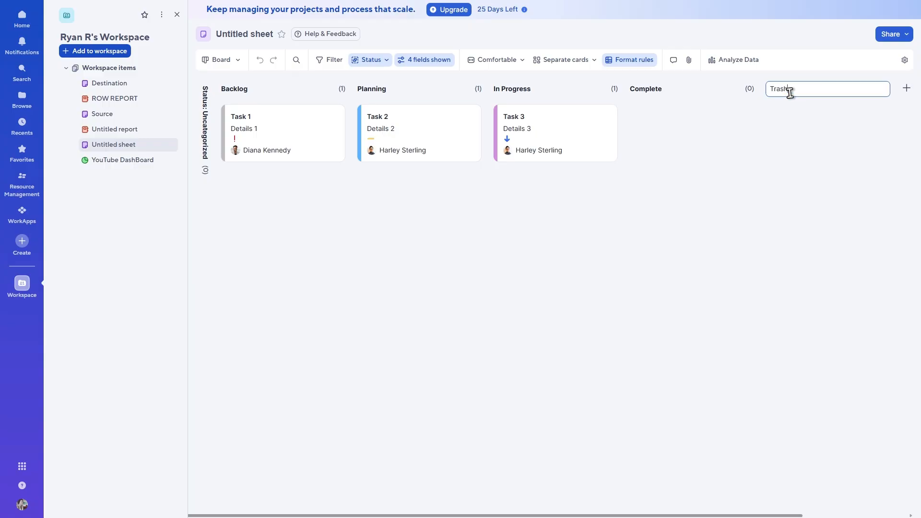
key("Return")
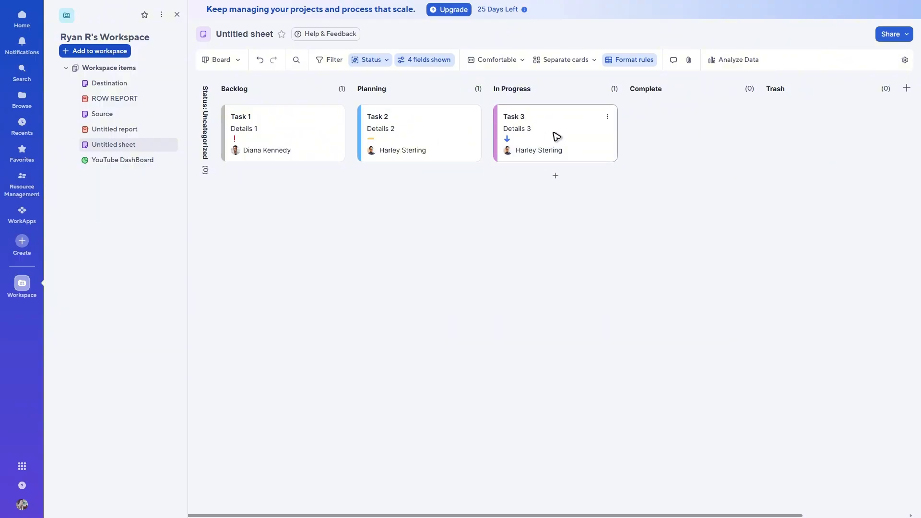
- Move the Task 3 card to the Complete lane and then back to In Progress
left_click_drag(555, 135, 686, 132)
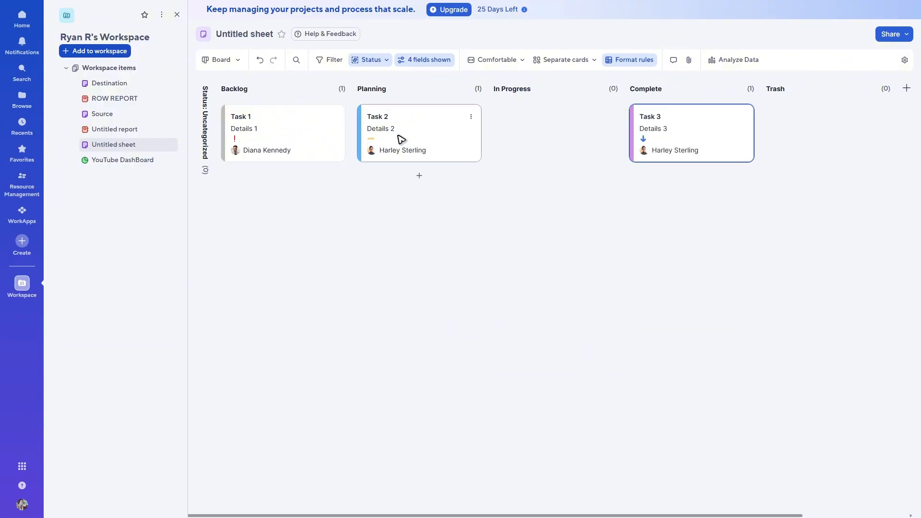
mouse_move(405, 127)
left_mouse_down()
mouse_move(561, 132)
mouse_move(417, 130)
left_mouse_up()
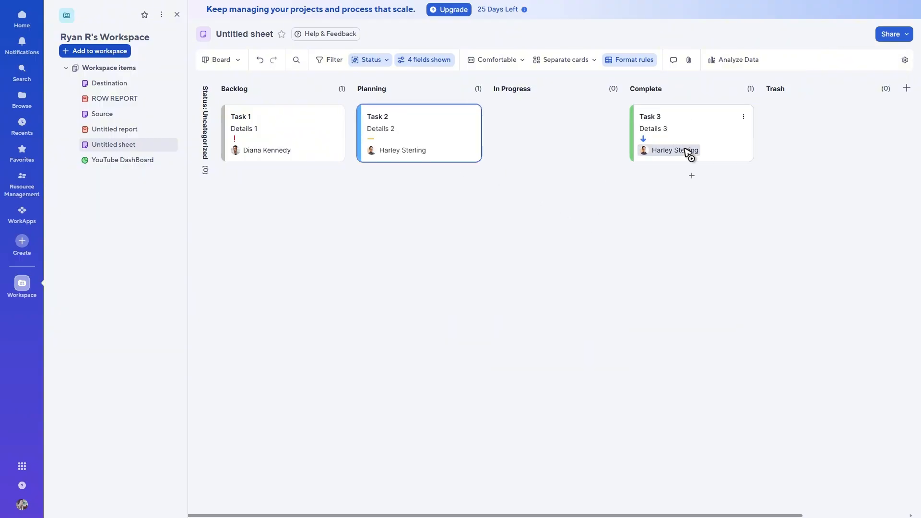
left_click_drag(689, 154, 538, 139)
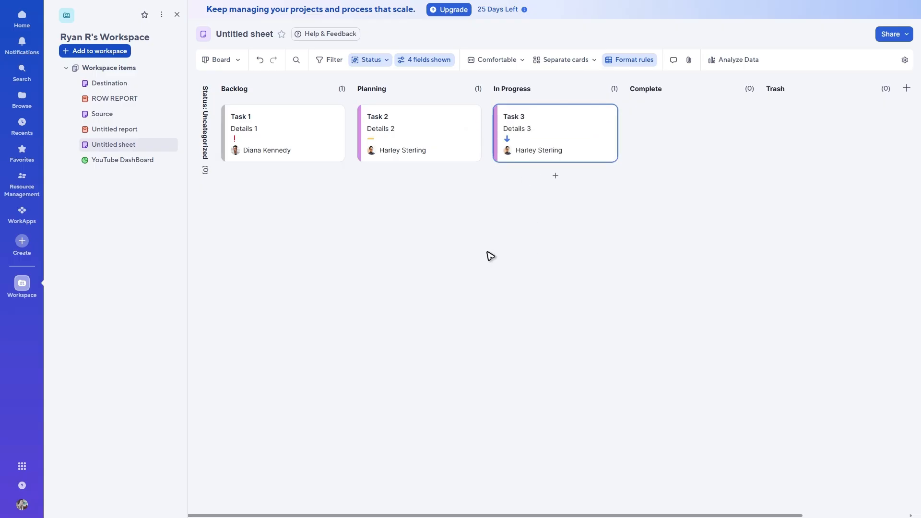
- Rename the untitled board sheet as KANBAN
left_click(238, 61)
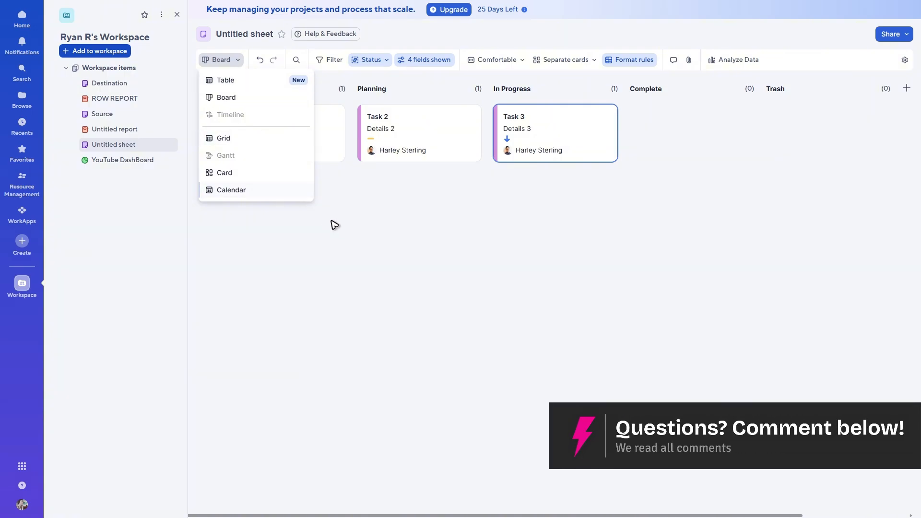
left_click(453, 283)
left_click(246, 32)
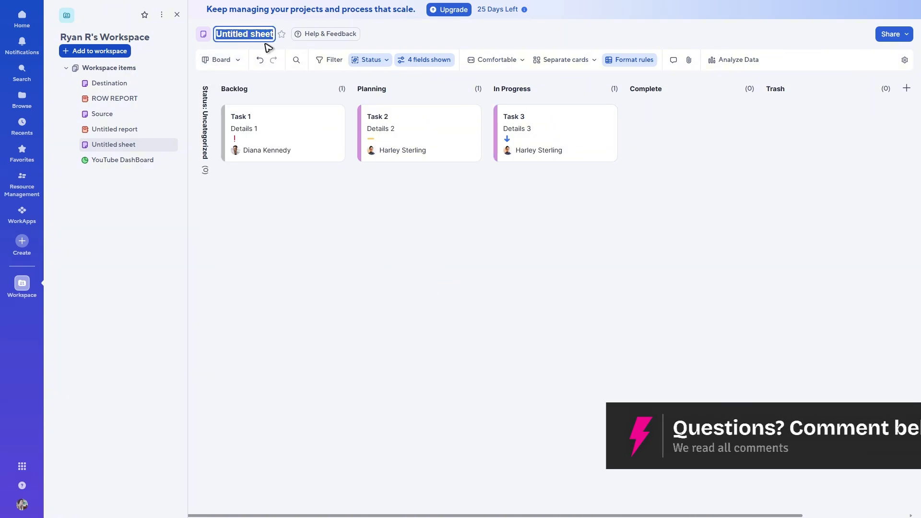
type("KANBA")
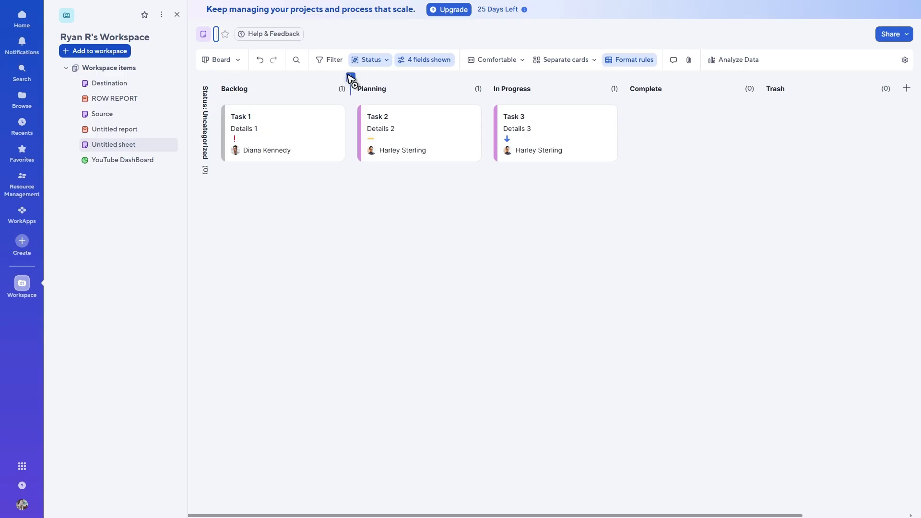
type("NN")
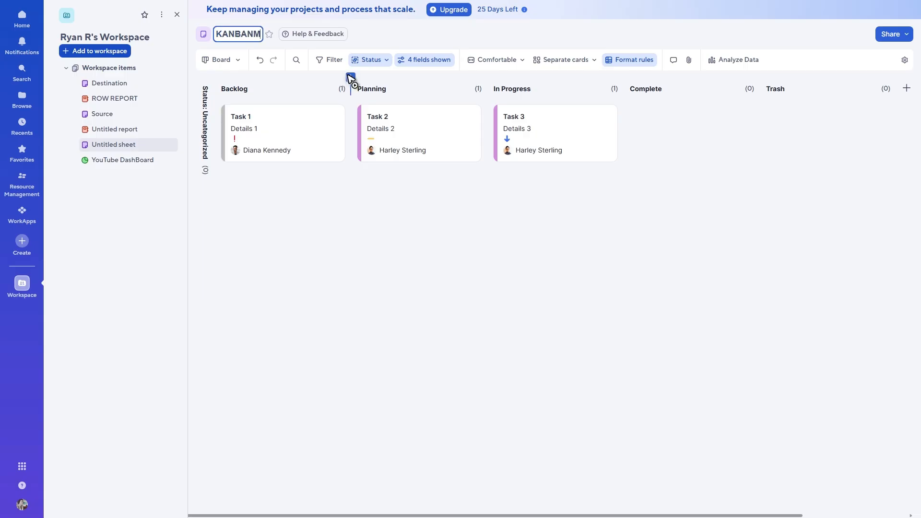
key("BackSpace")
left_click(347, 329)
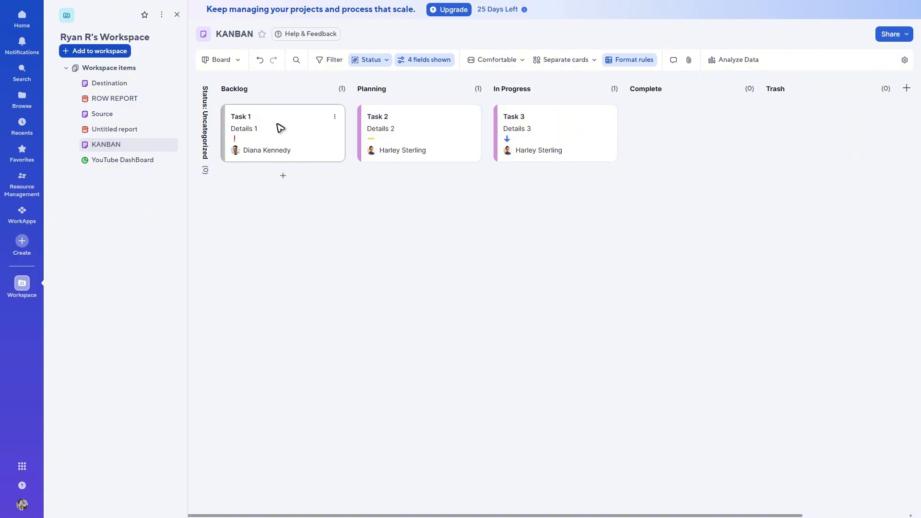
- Add a card titled "Create A Video" below Task 1 in the Backlog lane
left_click(283, 176)
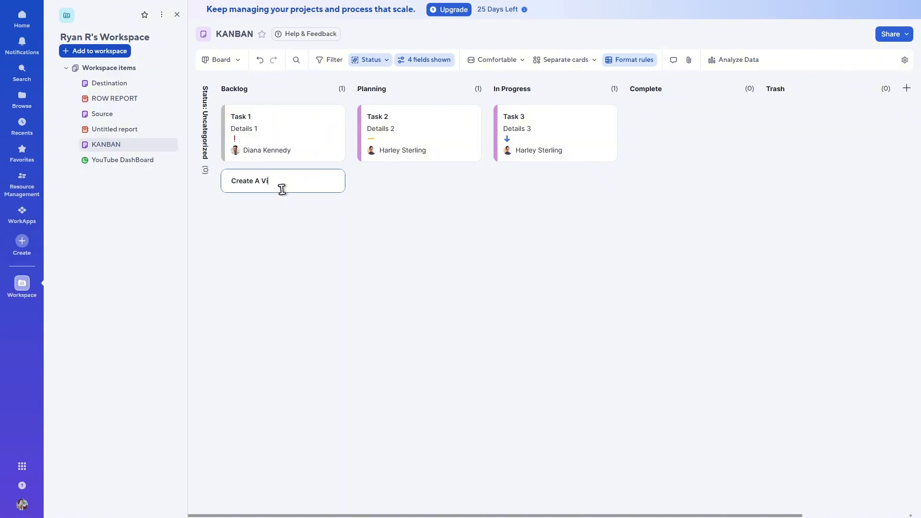
key("Return")
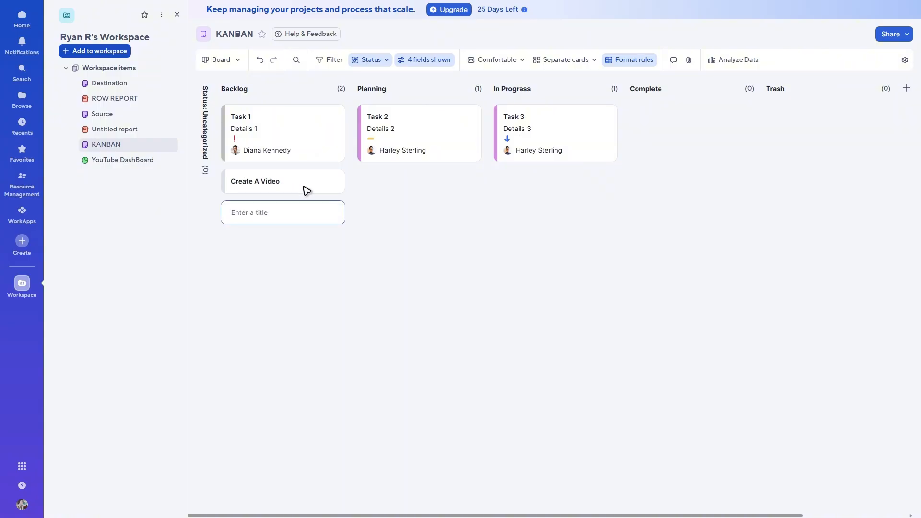
left_click(446, 331)
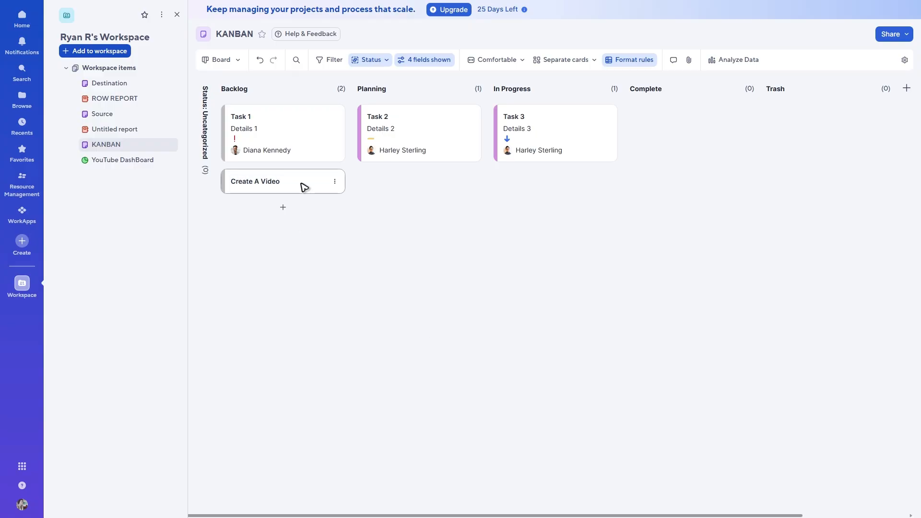
- Edit the Create A Video card's details and assign it to the same person as Task 1
left_click(334, 182)
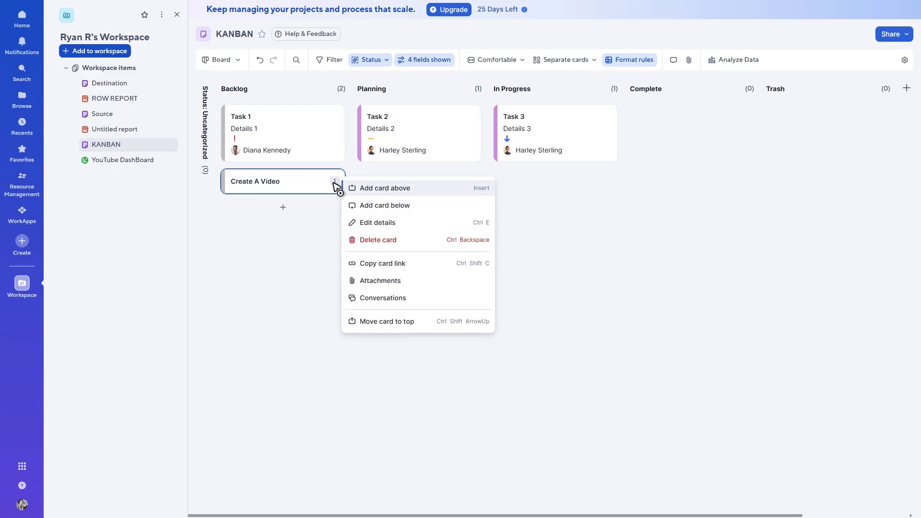
left_click(392, 223)
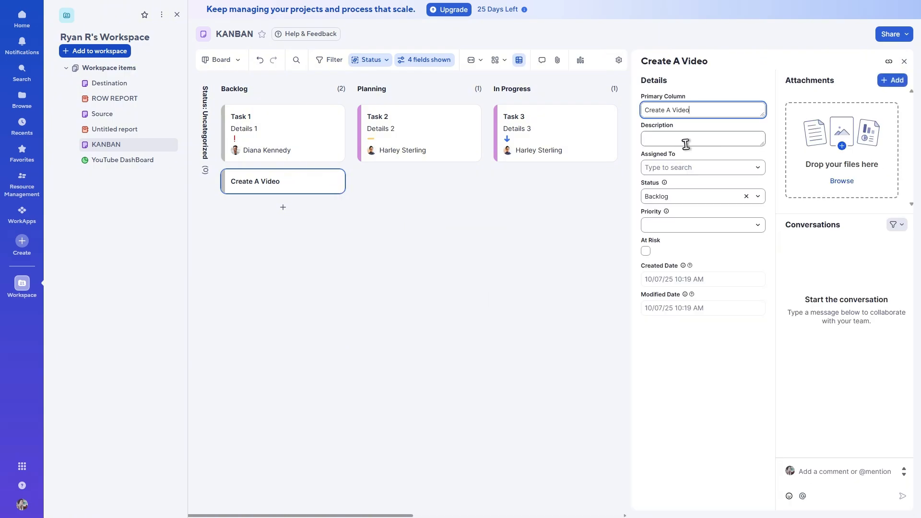
left_click(693, 167)
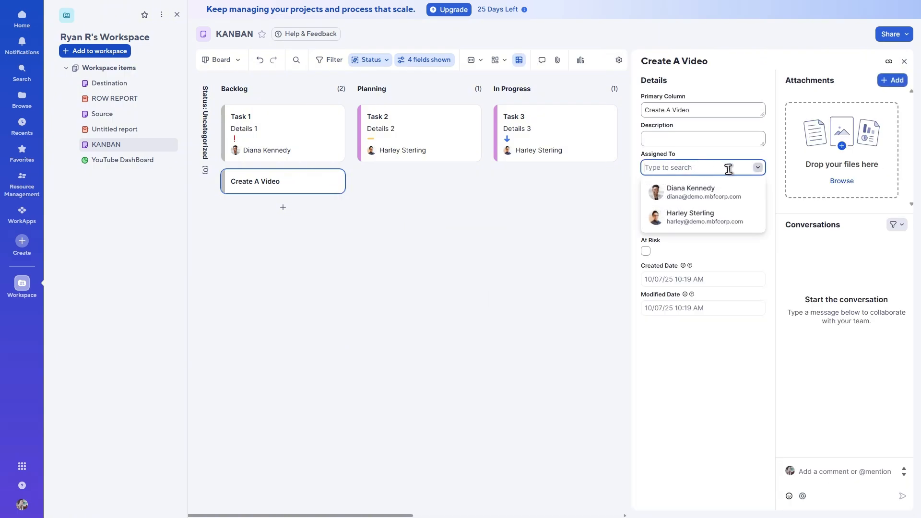
left_click(702, 195)
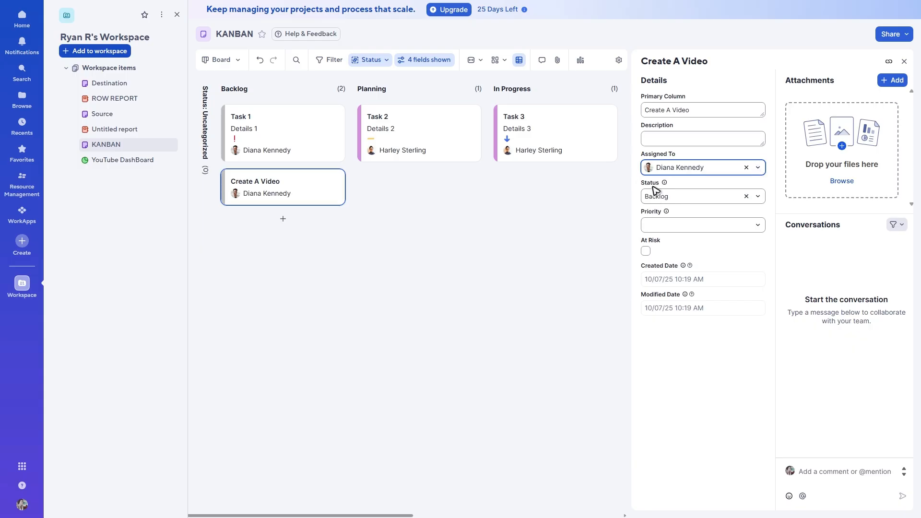
- Set the Create A Video card's status to In Progress and its priority to the red exclamation mark
left_click(759, 197)
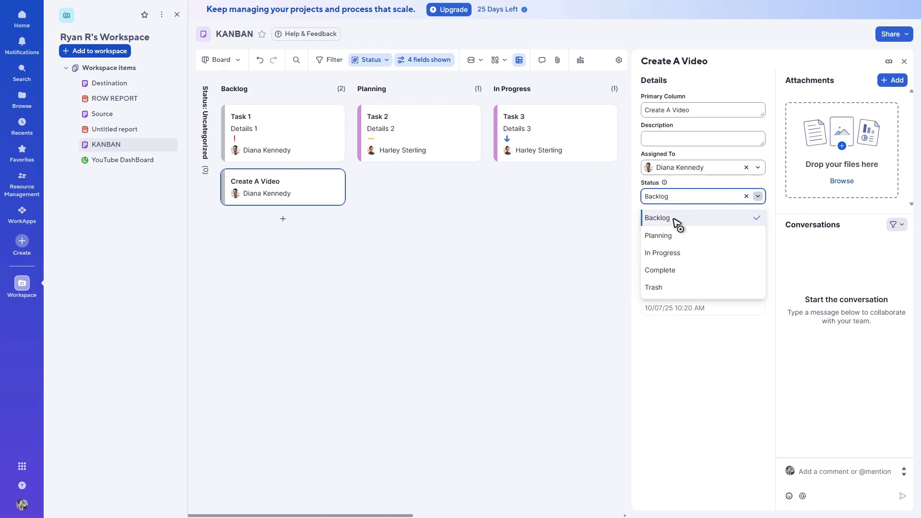
left_click(667, 255)
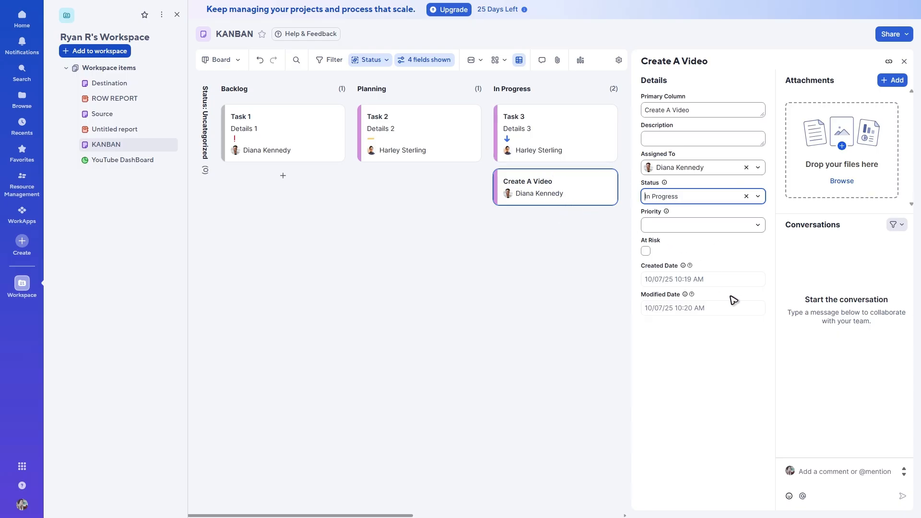
left_click(748, 224)
left_click(705, 257)
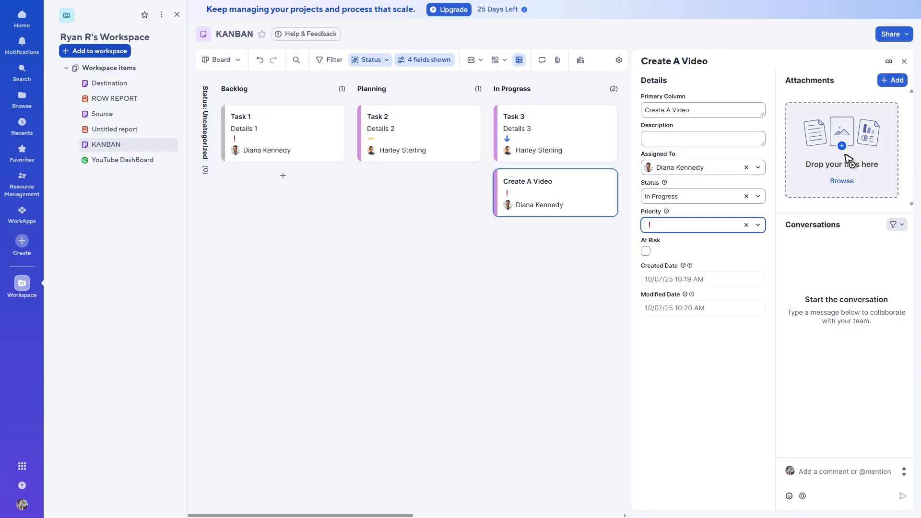
- Attach the image file Xbox.jpeg from the computer to the Create A Video card
left_click(837, 180)
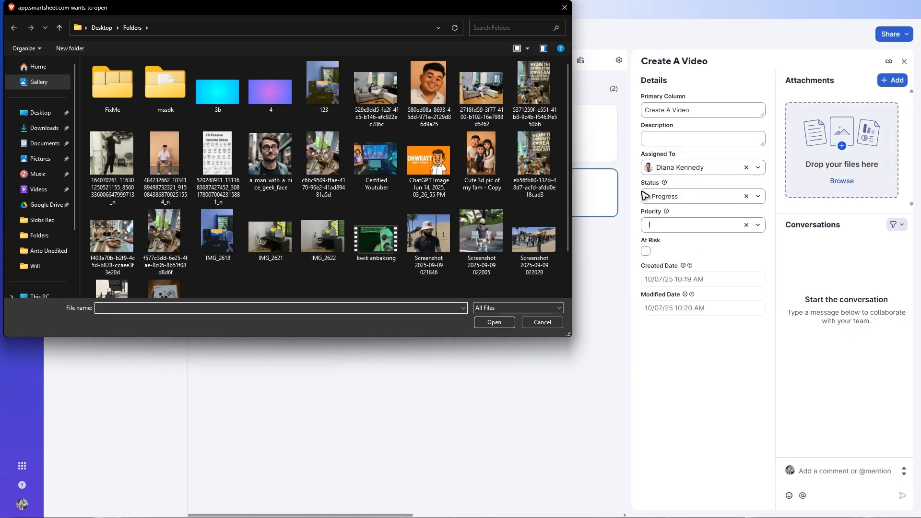
scroll(161, 240, "down", 1)
double_click(161, 243)
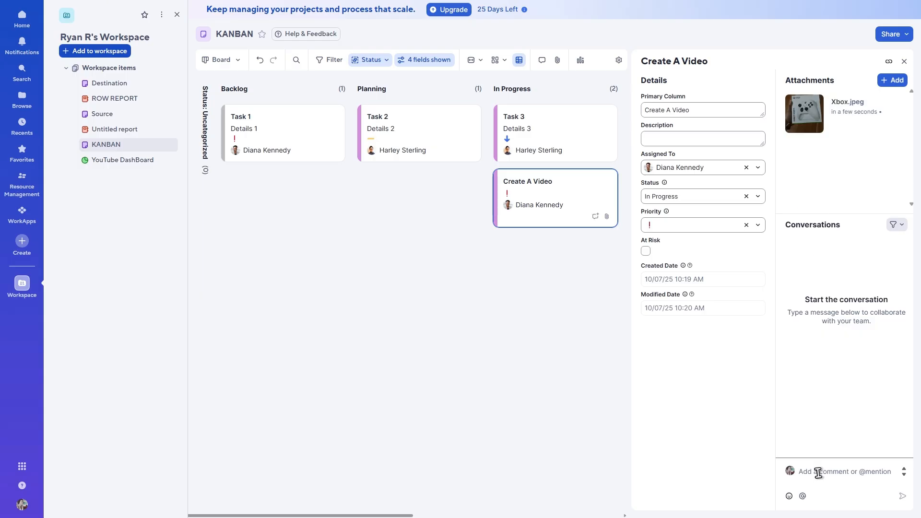
- Post a money-mouth face emoji as a comment on the Create A Video card and close its details
left_click(788, 495)
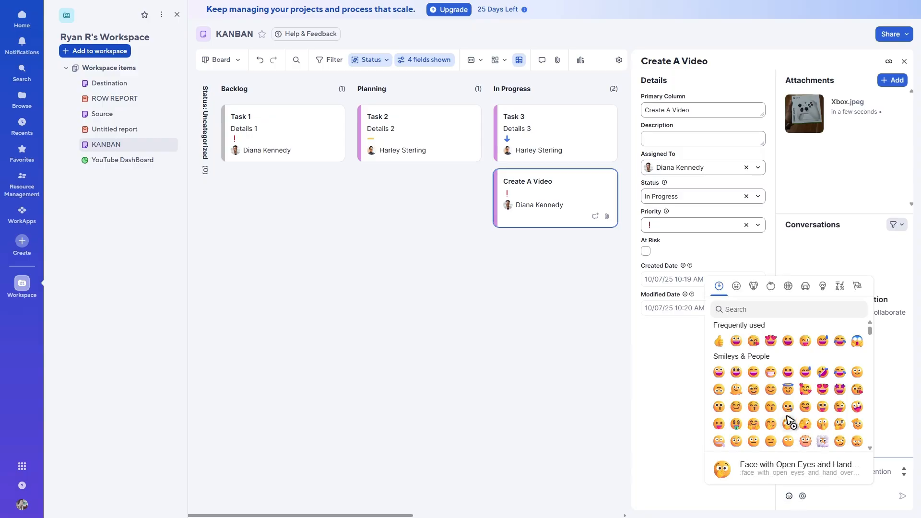
left_click(736, 424)
left_click(902, 496)
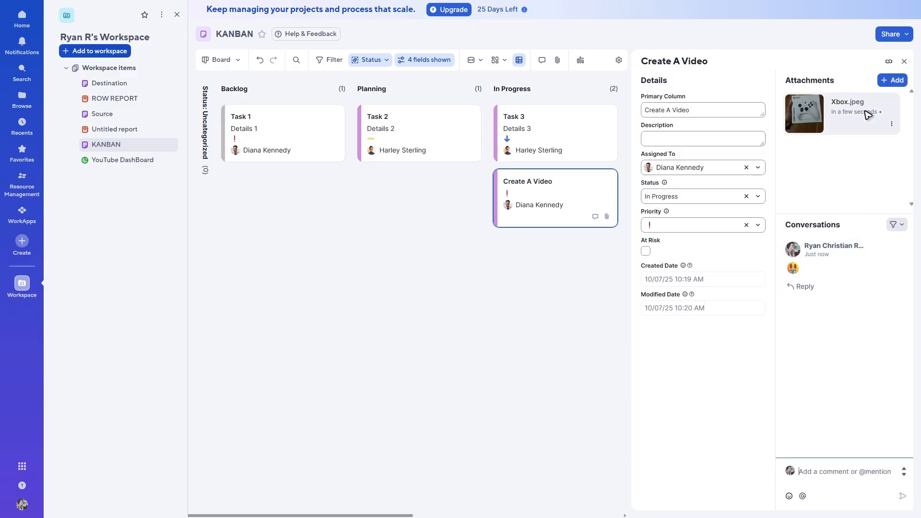
left_click(905, 63)
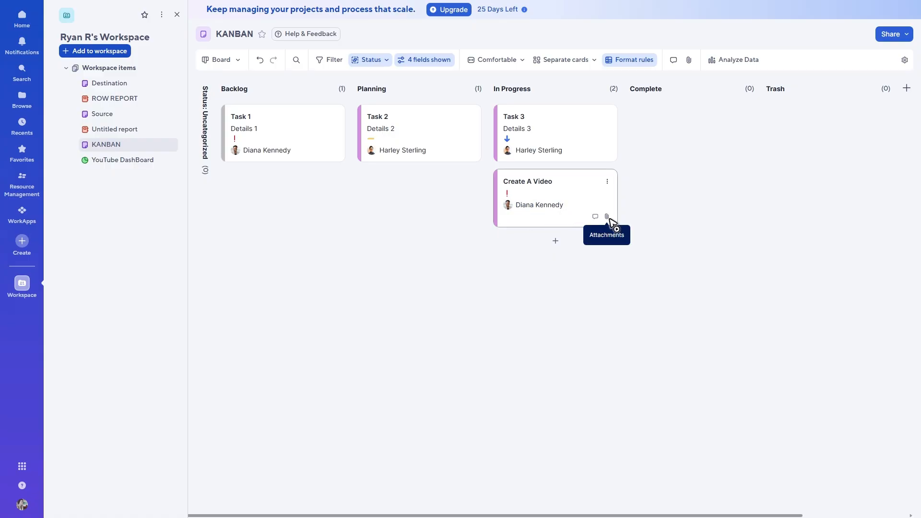
- Review the attachments and the conversation of the Create A Video card from the board
left_click(568, 196)
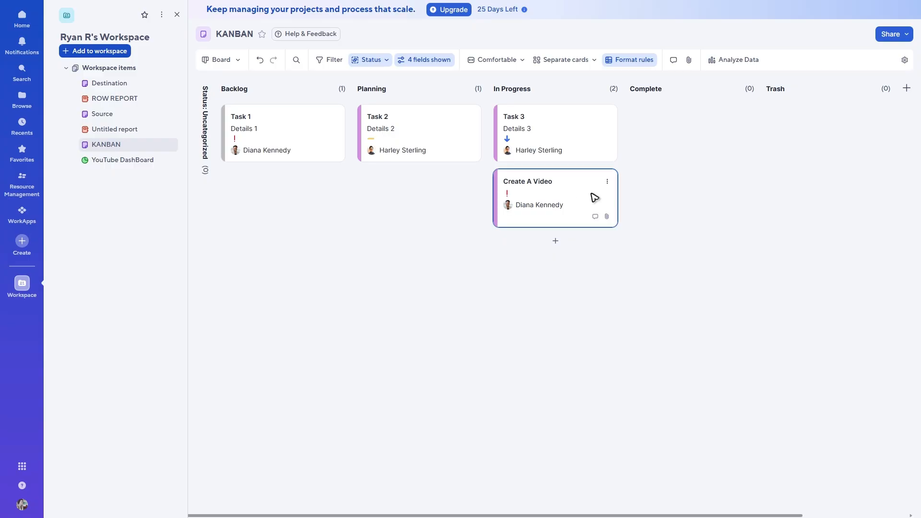
left_click(607, 217)
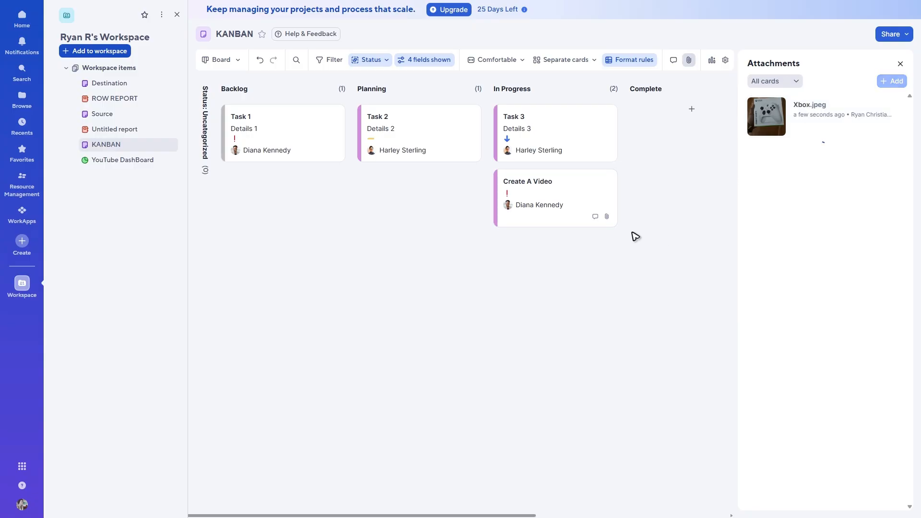
left_click(595, 217)
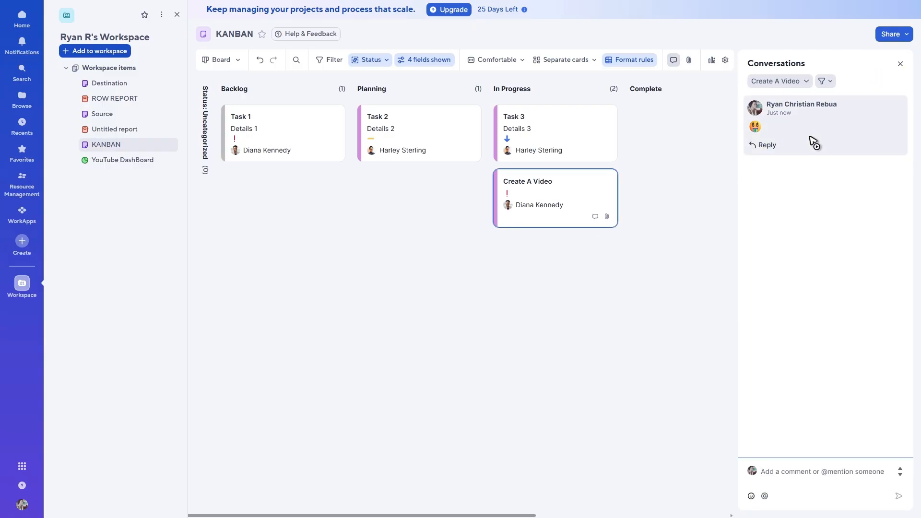
left_click(901, 64)
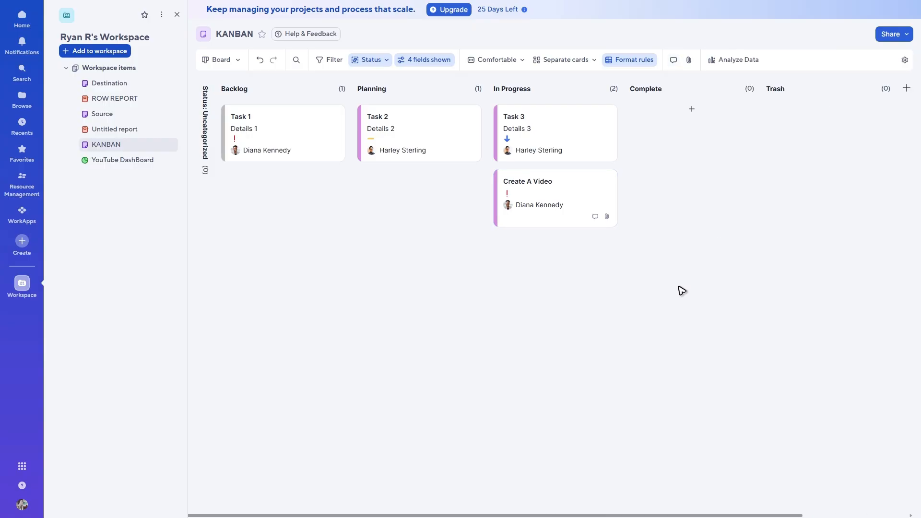
- Compare the Condensed, Wide and Comfortable card sizes on the KANBAN board and set the cards to Condensed
left_click(517, 64)
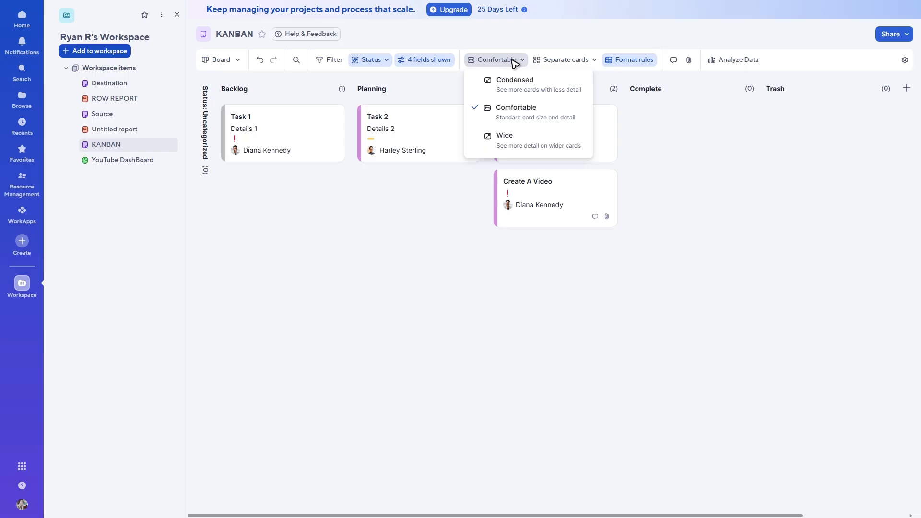
left_click(509, 86)
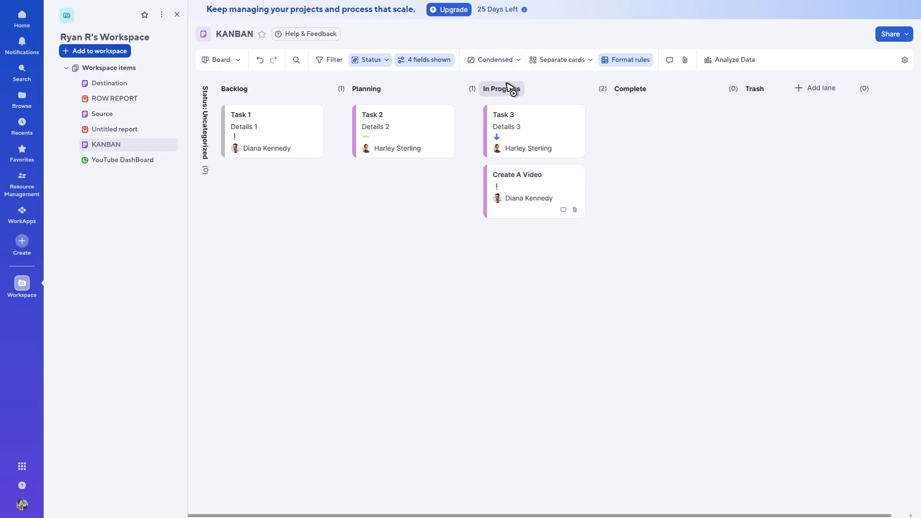
left_click(510, 61)
left_click(513, 139)
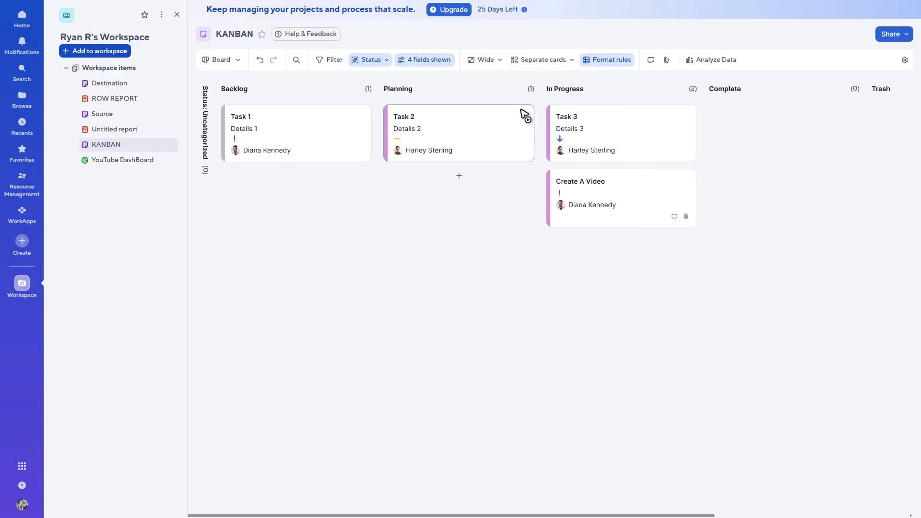
left_click(508, 62)
left_click(516, 110)
left_click(497, 63)
left_click(510, 82)
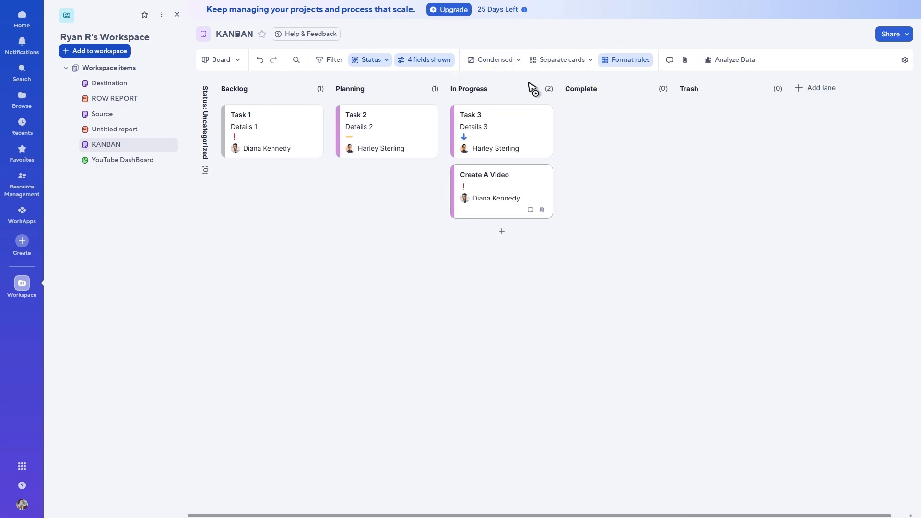
- Switch the board to nested child cards and return it to separate child cards
left_click(587, 64)
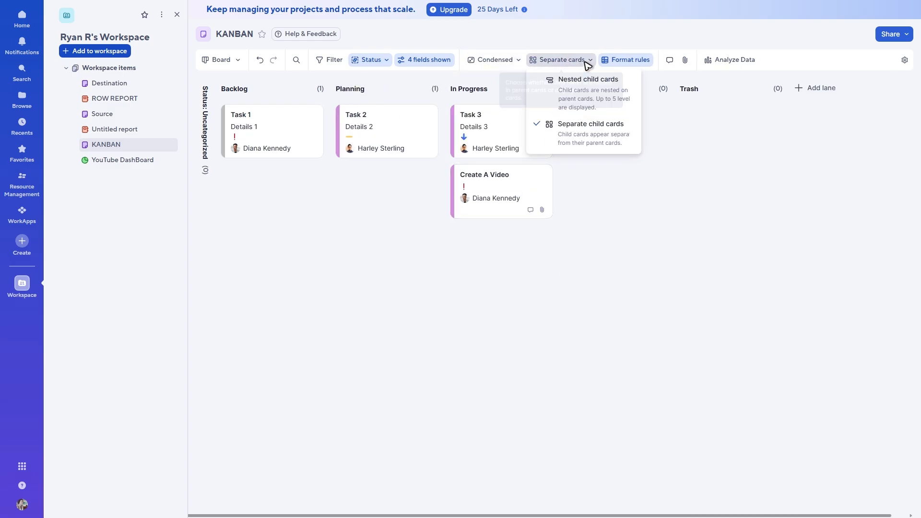
left_click(584, 94)
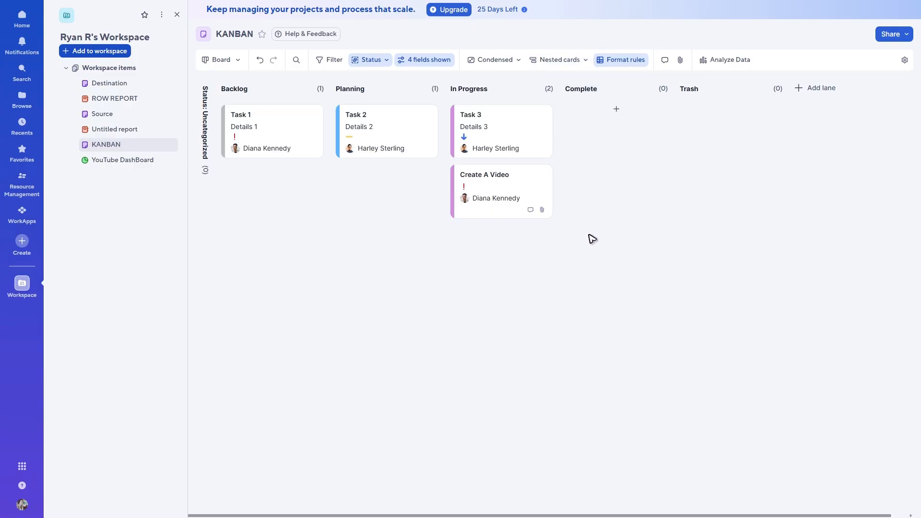
left_click(561, 61)
left_click(582, 124)
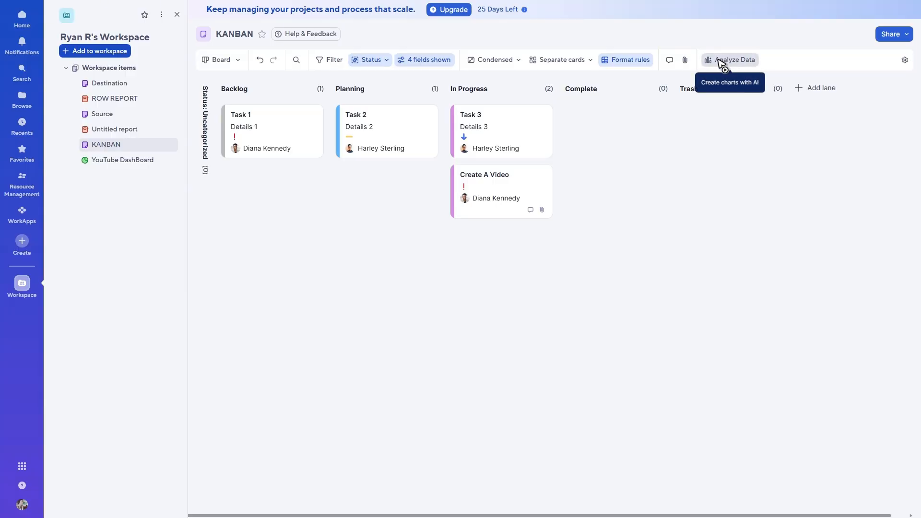
- Review the sheet settings, including Other options, and the choices for sharing the workspace or sheet, without changing anything
left_click(904, 60)
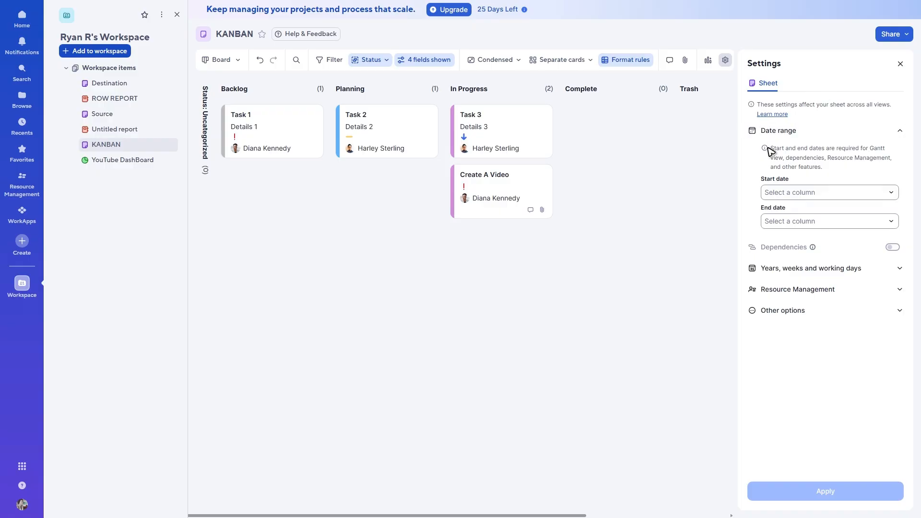
left_click(818, 312)
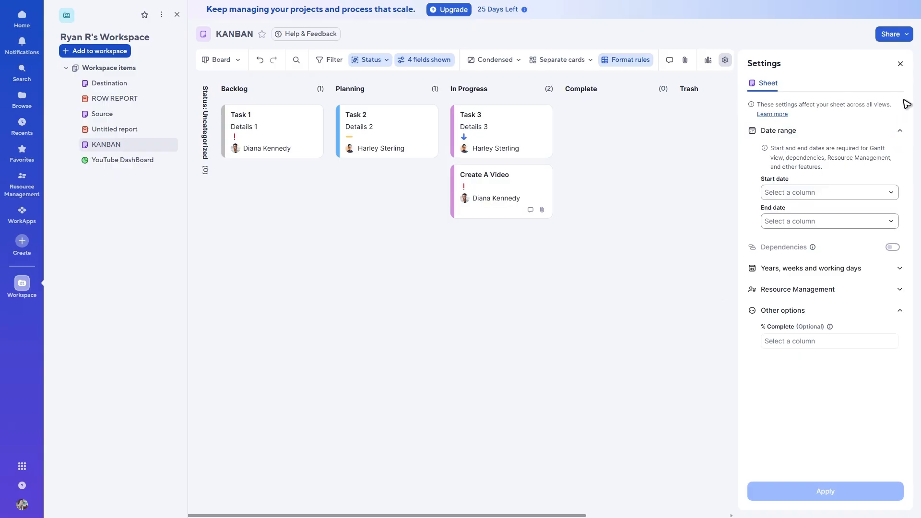
left_click(900, 64)
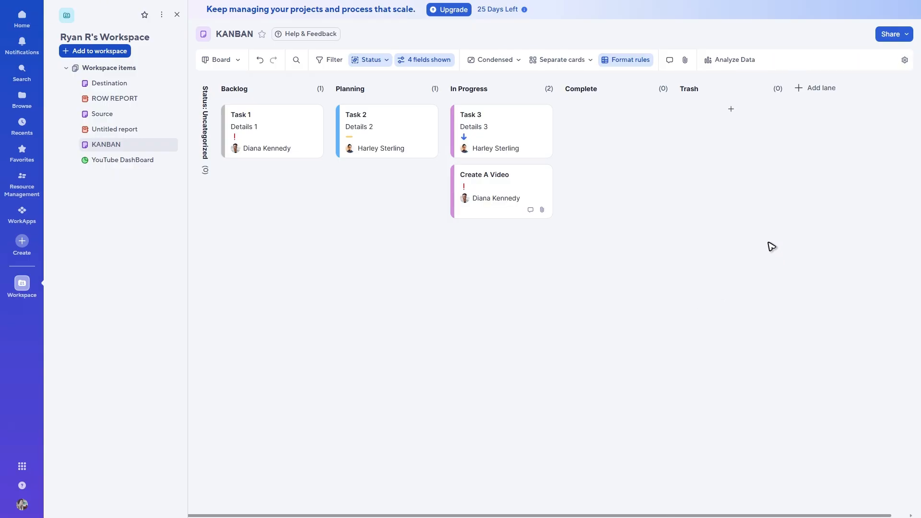
left_click(906, 35)
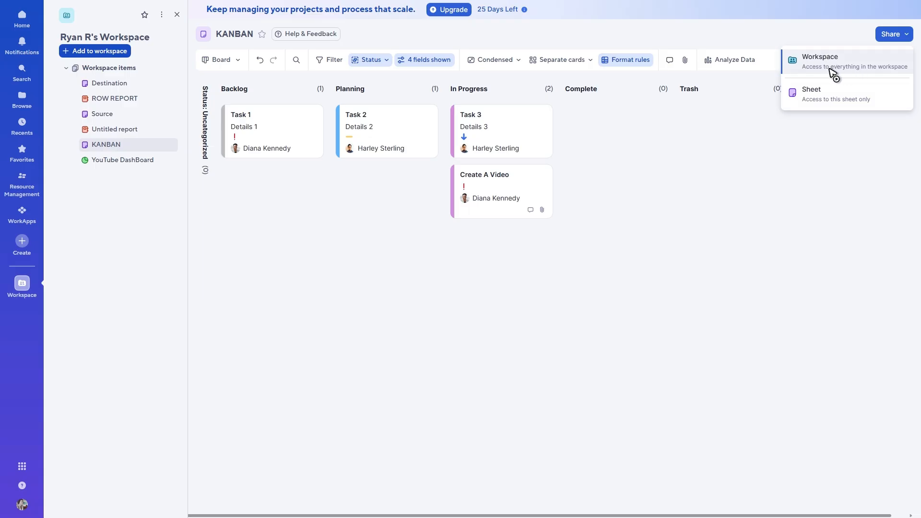
left_click(721, 184)
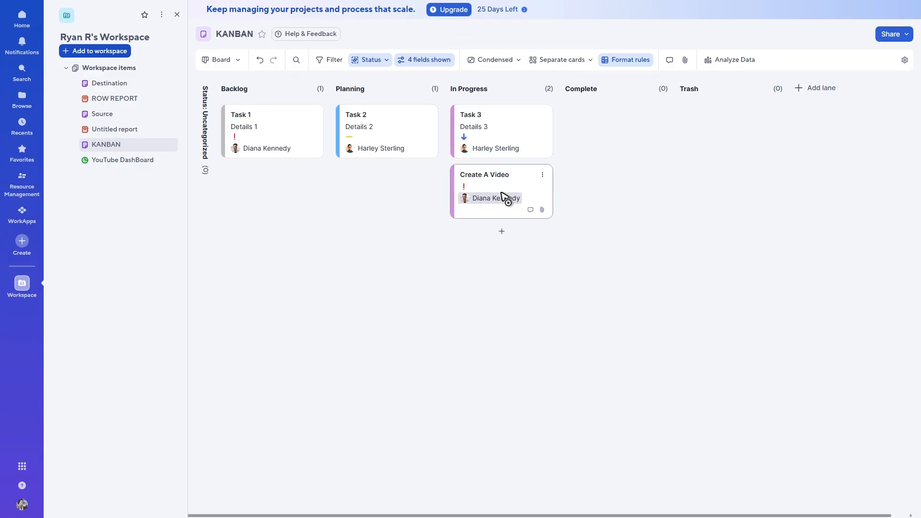
- Move the Create A Video card from the In Progress lane to the Trash lane
left_click_drag(502, 197, 696, 122)
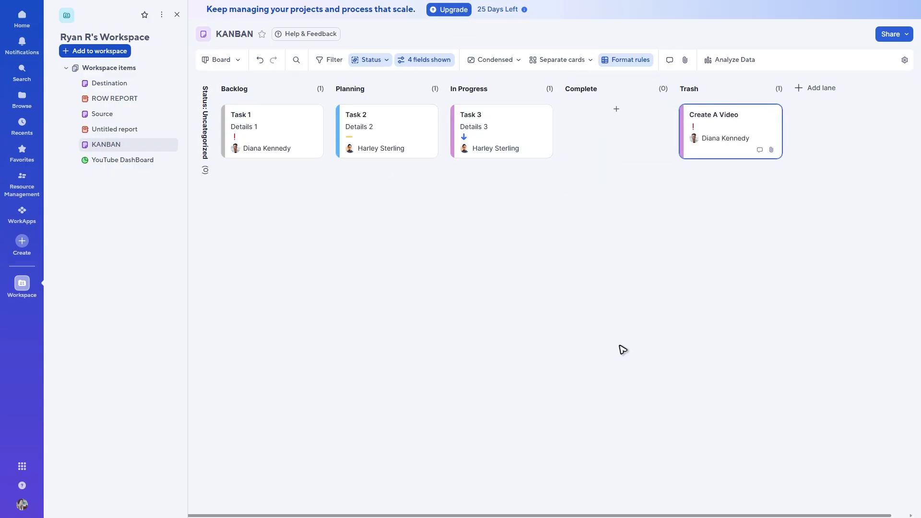